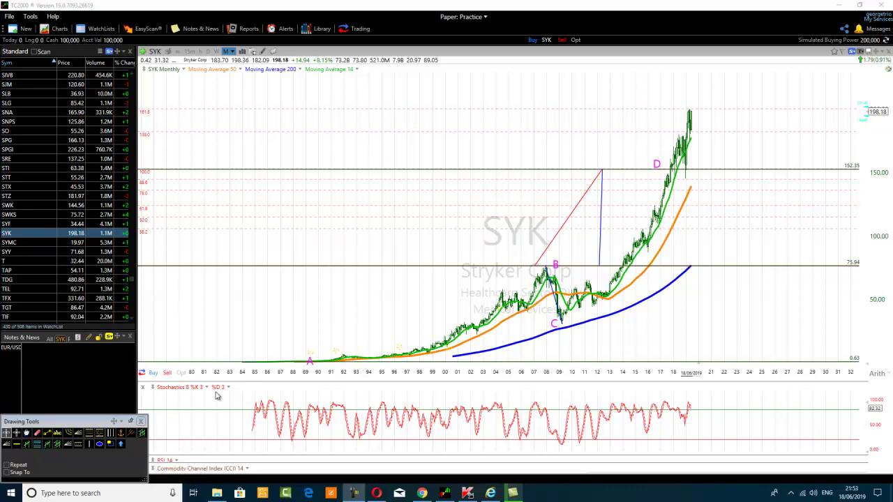
# Move the B label just above the 2007 peak and switch the indicator pane from Stochastics to RSI
pyautogui.moveTo(311, 364)
pyautogui.moveTo(558, 296)
pyautogui.moveTo(559, 322)
pyautogui.moveTo(555, 264); pyautogui.dragTo(543, 259)
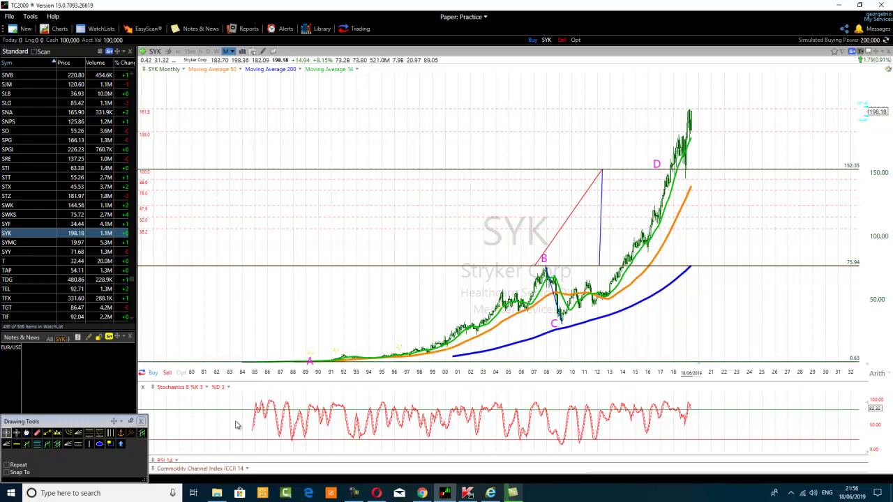
pyautogui.click(351, 458)
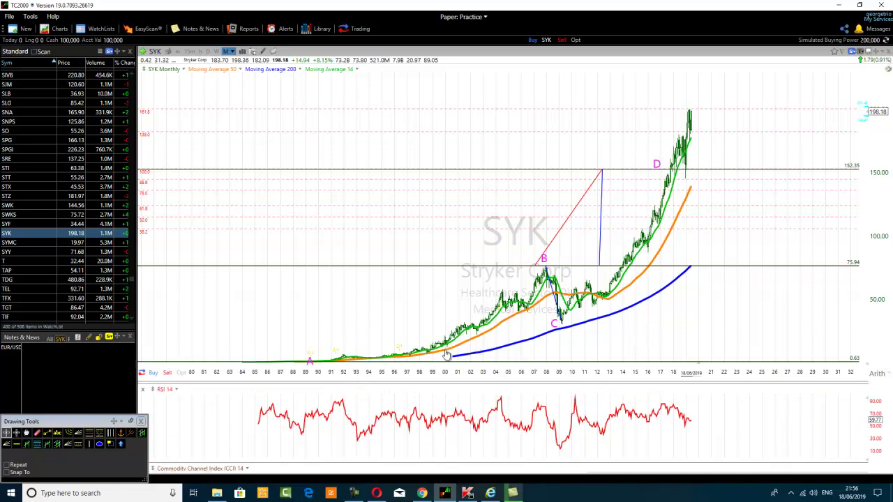
# Draw a rising trend line beneath the price from about 2000 to 2019
pyautogui.click(46, 433)
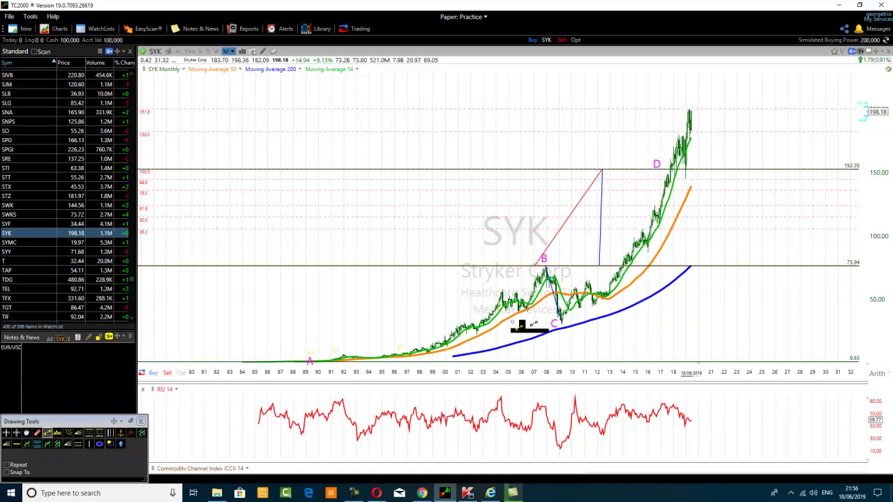
pyautogui.moveTo(455, 350)
pyautogui.mouseDown()
pyautogui.moveTo(576, 325)
pyautogui.moveTo(689, 270)
pyautogui.moveTo(686, 279)
pyautogui.mouseUp()
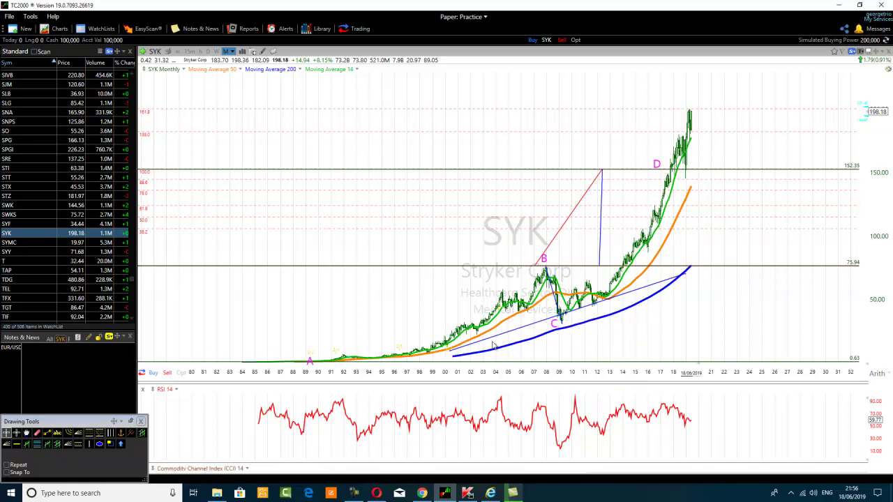
pyautogui.click(561, 447)
# Add another simple moving average to the SYK Stryker Corp price plot
pyautogui.click(242, 51)
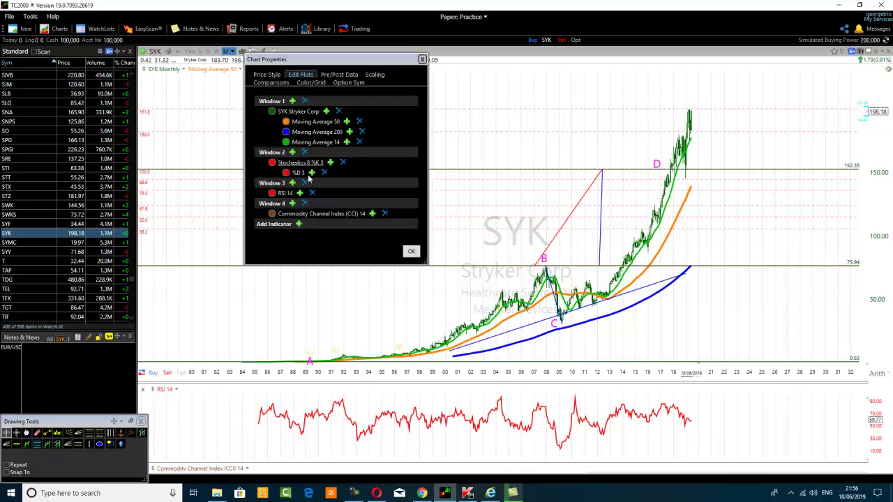
pyautogui.click(275, 224)
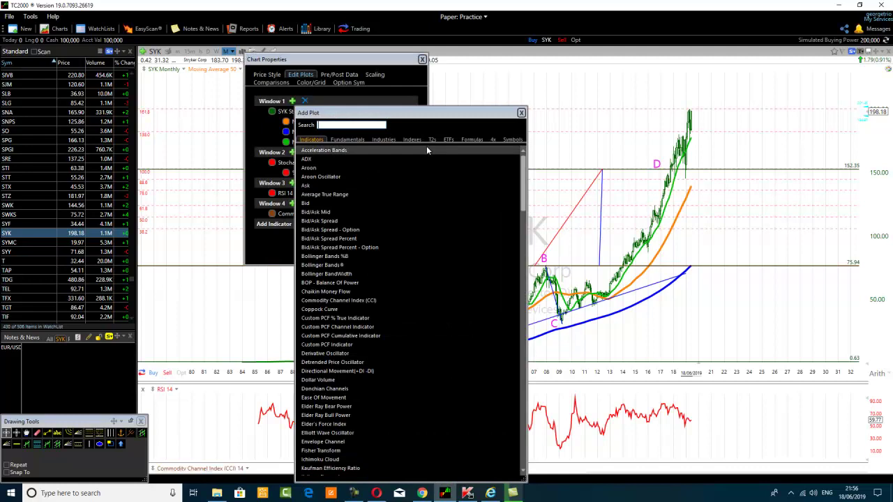
pyautogui.scroll(-10, 325, 338)
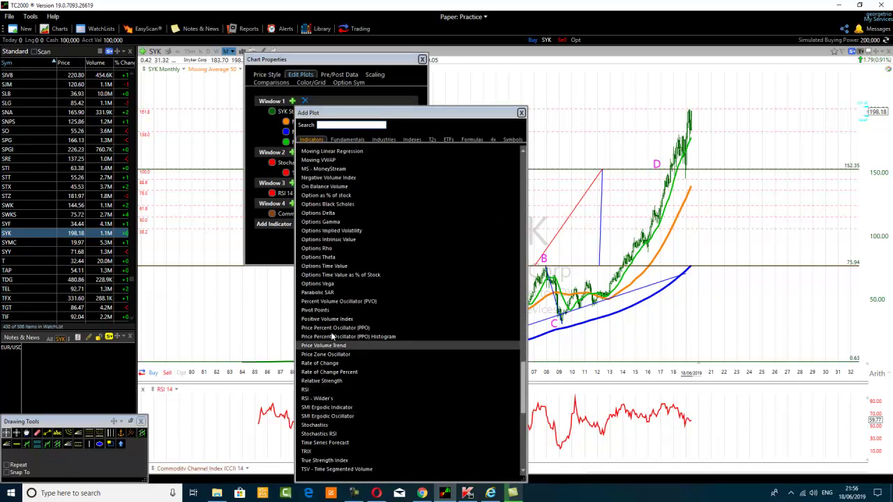
pyautogui.scroll(8, 326, 312)
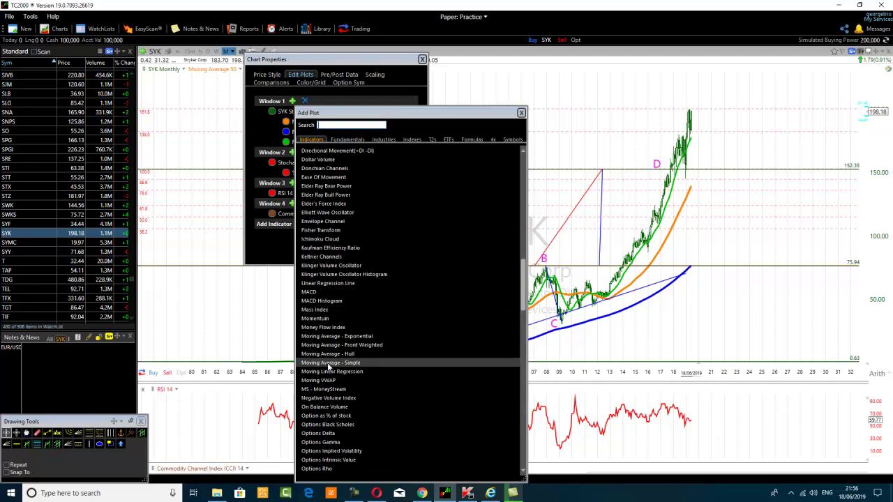
pyautogui.click(330, 363)
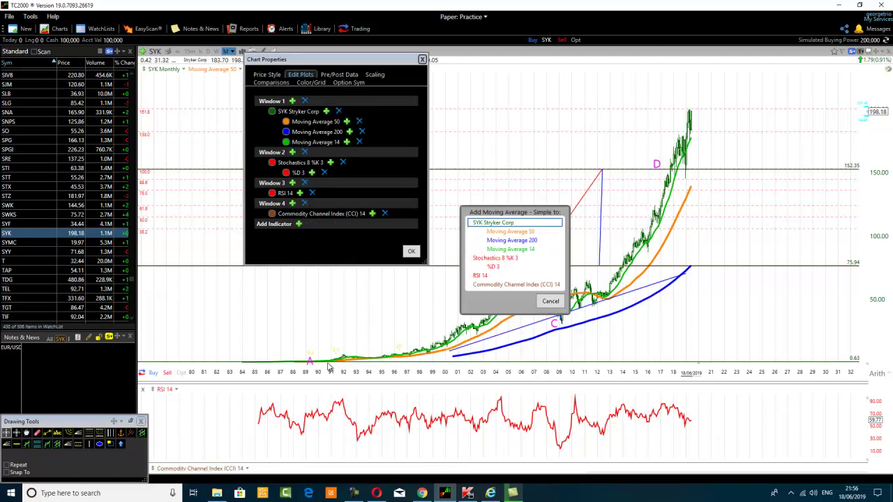
pyautogui.click(510, 223)
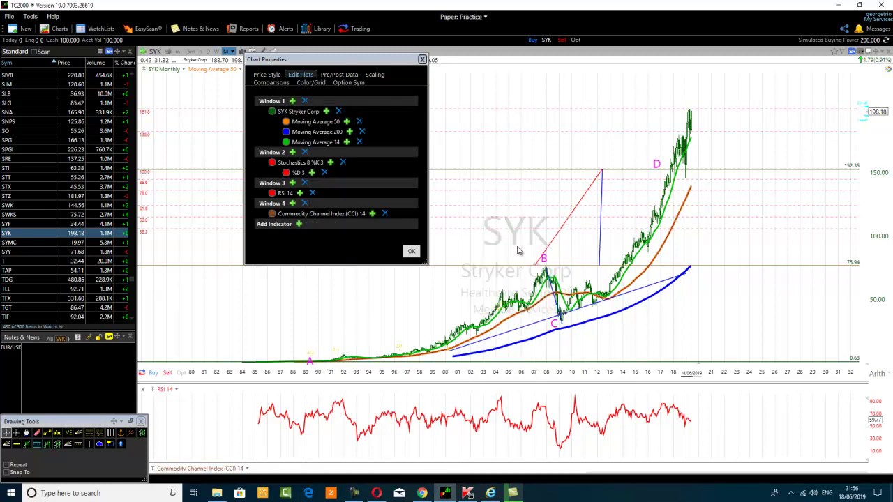
pyautogui.click(411, 251)
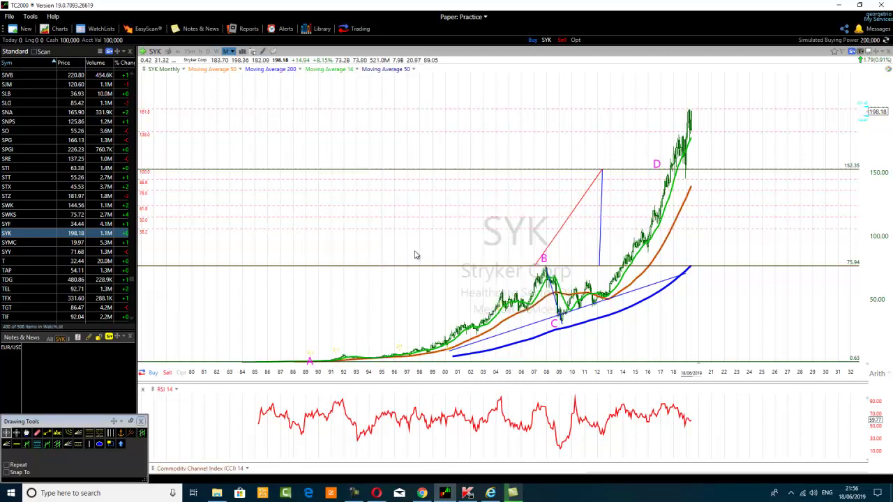
# Set the newly added moving average's period to 100
pyautogui.rightClick(415, 70)
pyautogui.click(437, 77)
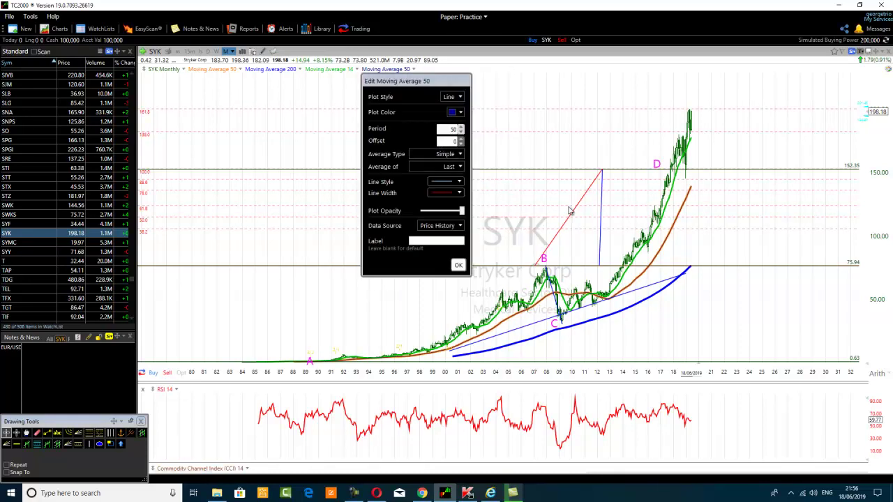
pyautogui.press('BackSpace')
pyautogui.press('BackSpace')
pyautogui.write('100')
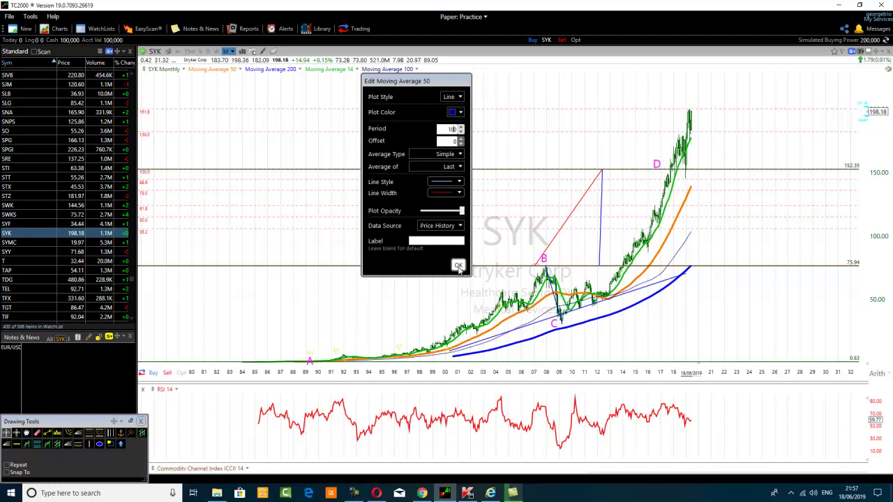
pyautogui.click(459, 267)
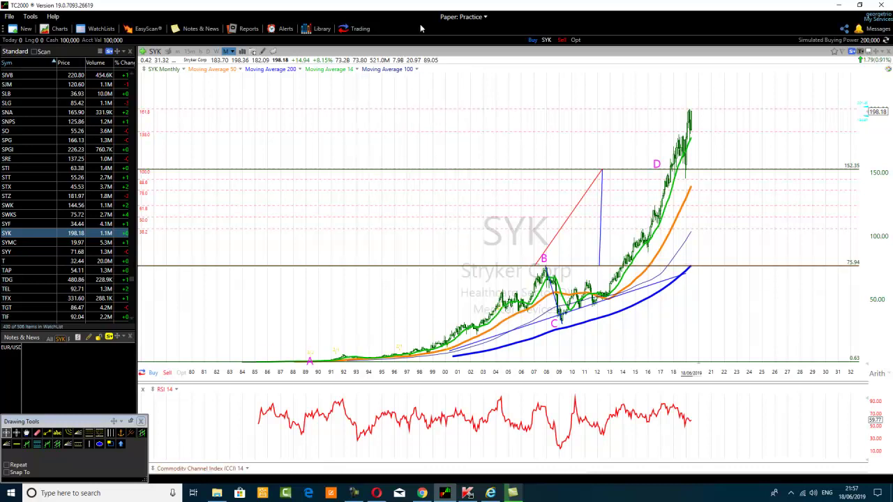
# Make the 100-period moving average red with a thicker line
pyautogui.click(417, 70)
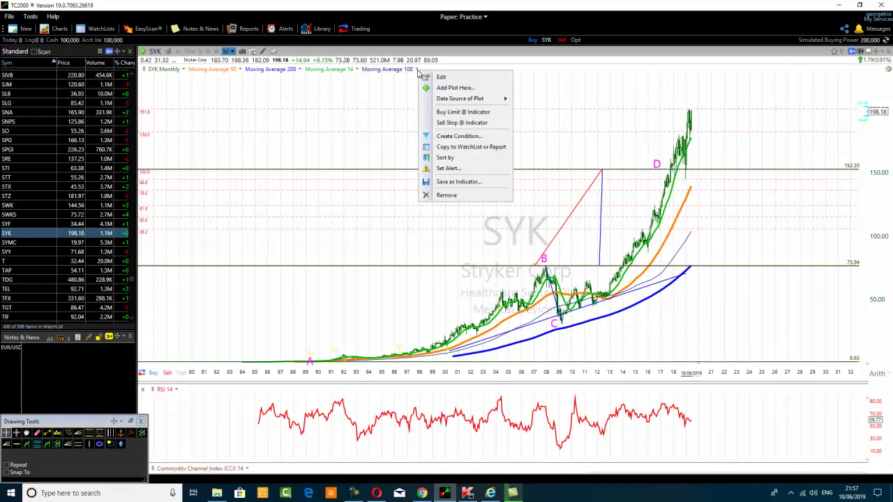
pyautogui.click(440, 77)
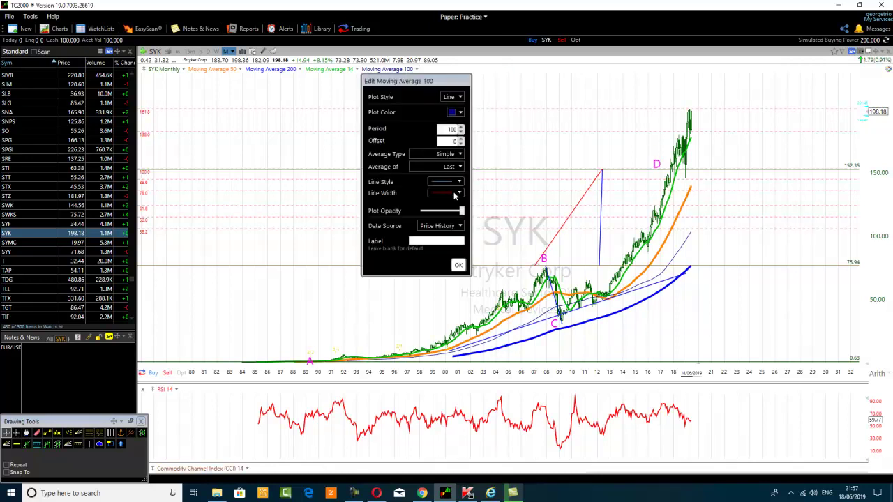
pyautogui.click(457, 112)
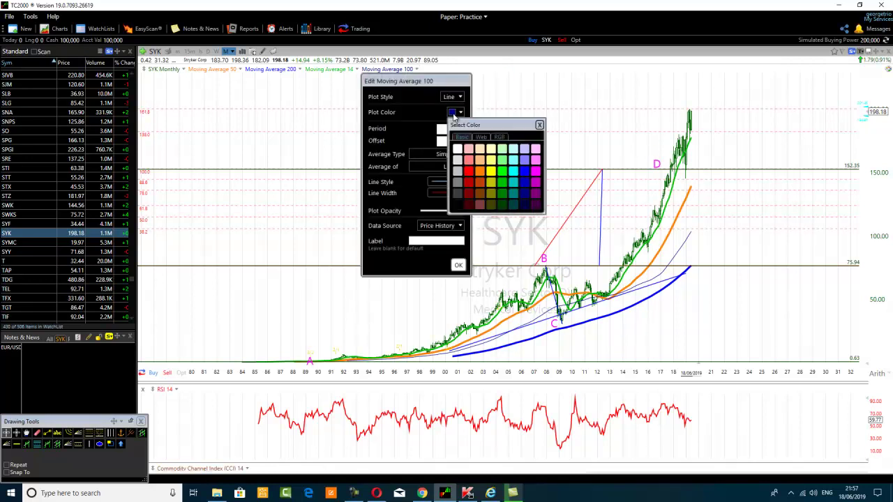
pyautogui.click(468, 171)
pyautogui.click(458, 193)
pyautogui.click(450, 225)
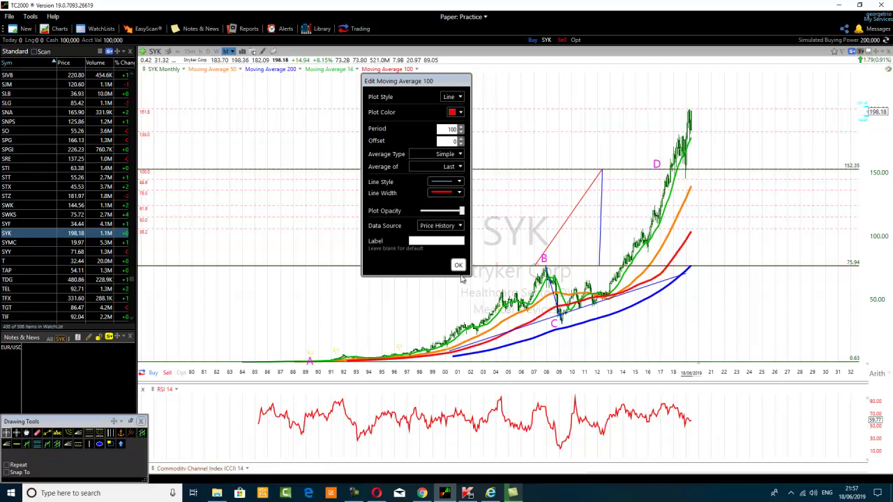
pyautogui.click(459, 266)
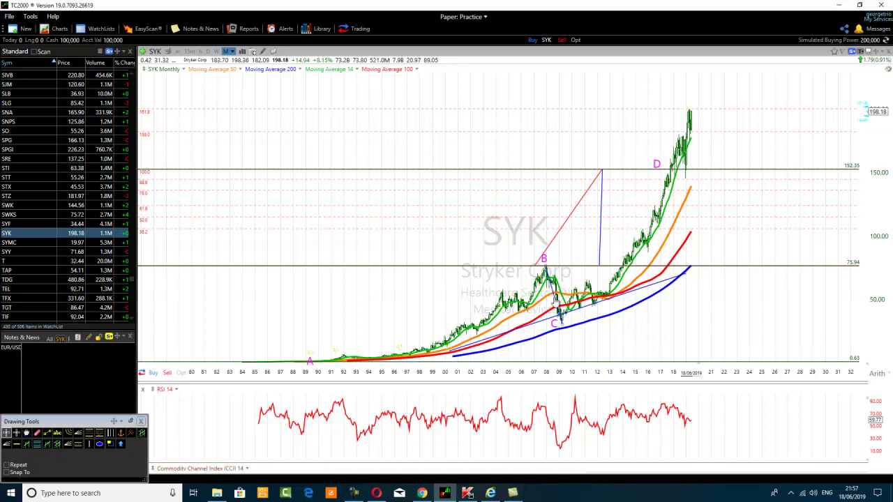
# Delete the long rising trend line that runs from about 2000 to 2019
pyautogui.moveTo(557, 293)
pyautogui.moveTo(558, 312)
pyautogui.click(38, 433)
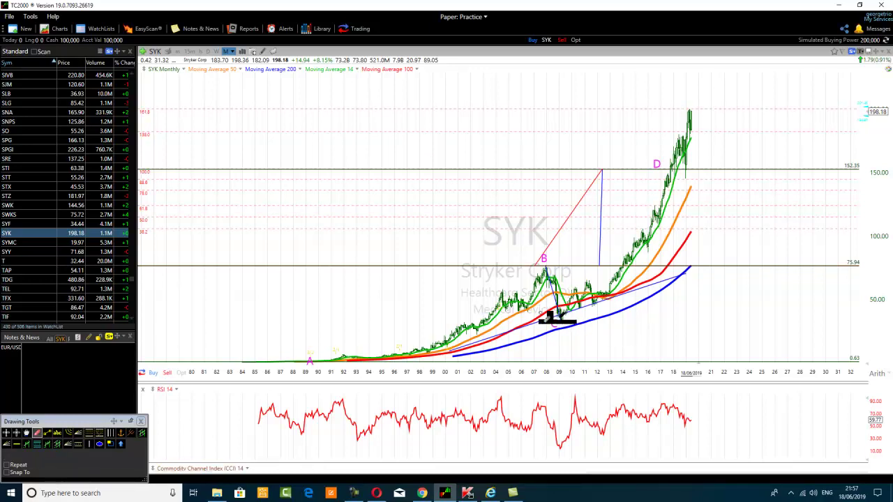
pyautogui.press('Delete')
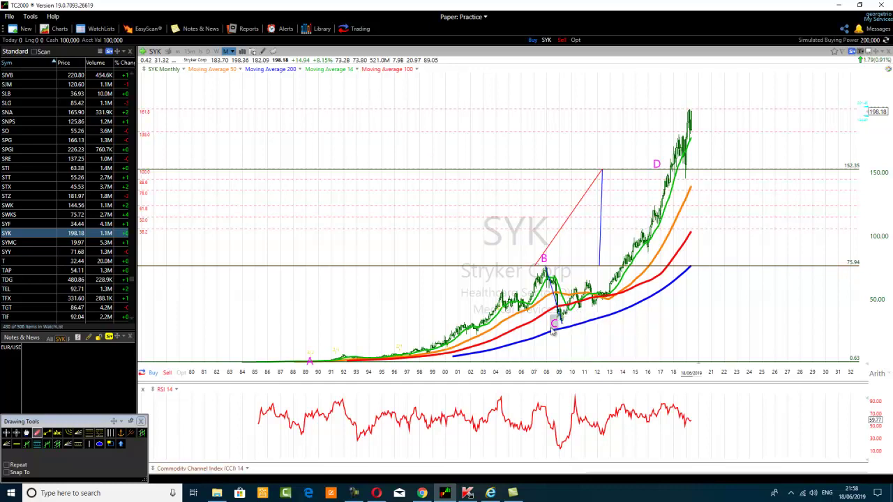
pyautogui.moveTo(478, 364)
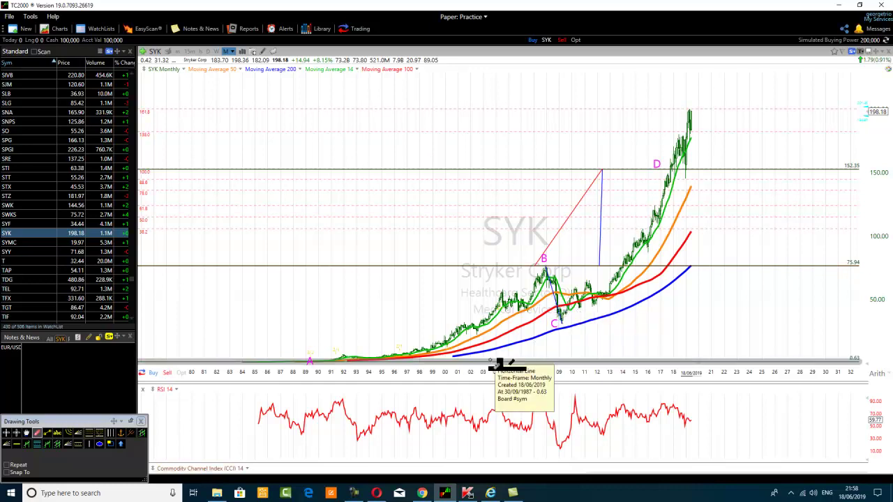
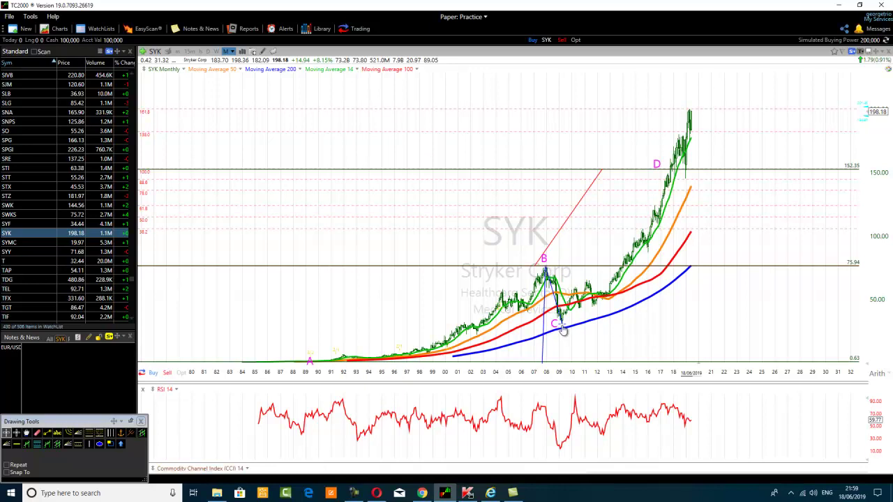
# Move the near-vertical blue measuring line to about 2015, with its base on the 75.94 level
pyautogui.moveTo(562, 320)
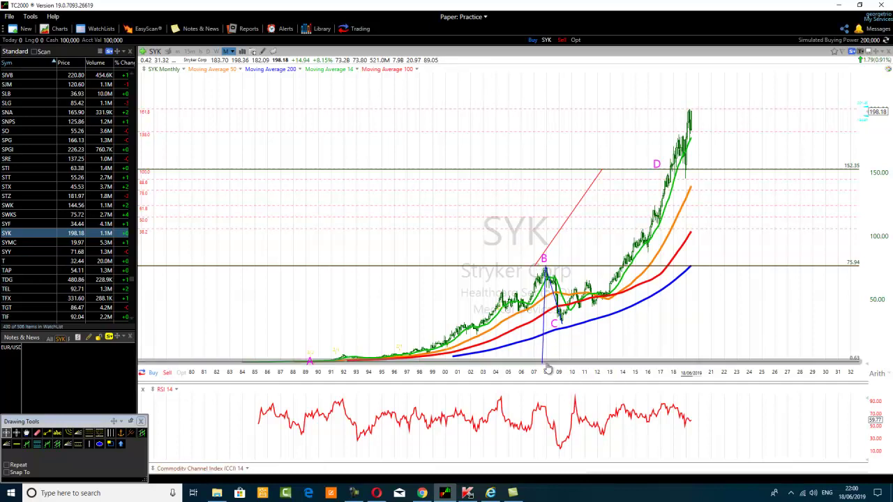
pyautogui.moveTo(543, 355); pyautogui.dragTo(626, 257)
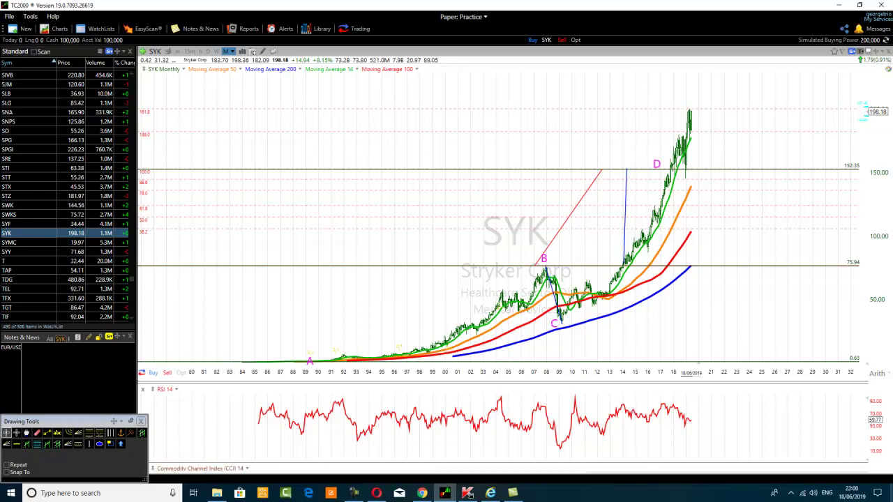
pyautogui.click(854, 495)
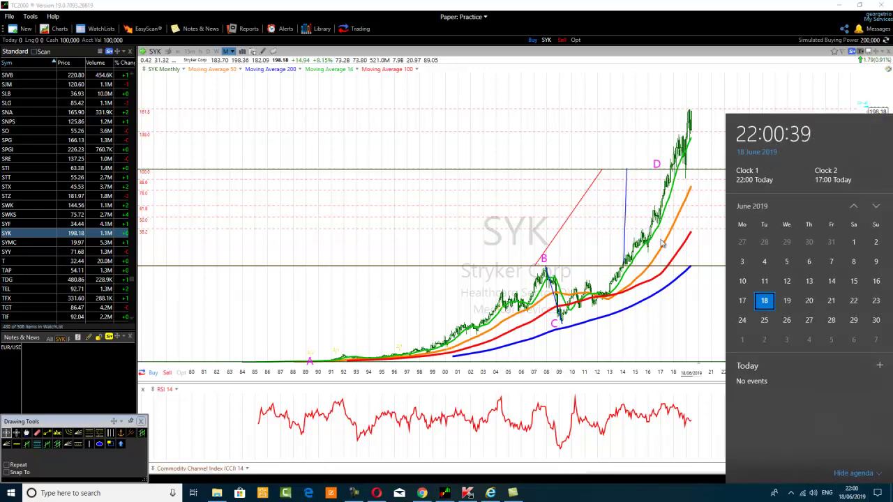
pyautogui.click(711, 213)
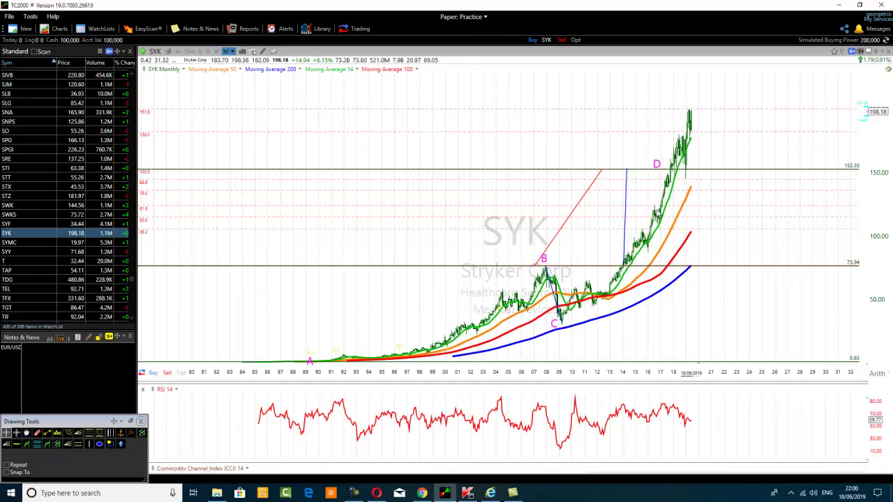
pyautogui.moveTo(629, 213)
pyautogui.mouseDown()
pyautogui.moveTo(551, 317)
pyautogui.moveTo(612, 258)
pyautogui.moveTo(628, 214)
pyautogui.mouseUp()
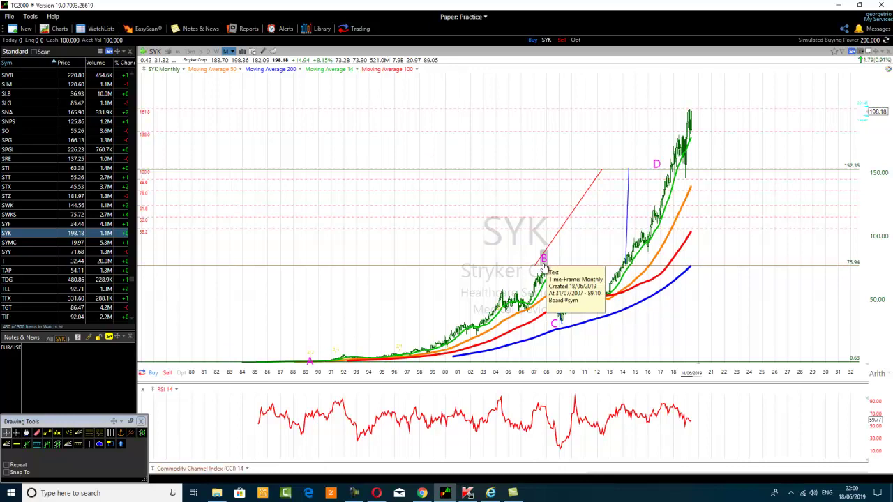
pyautogui.moveTo(543, 267)
pyautogui.mouseDown()
pyautogui.moveTo(567, 317)
pyautogui.moveTo(562, 331)
pyautogui.mouseUp()
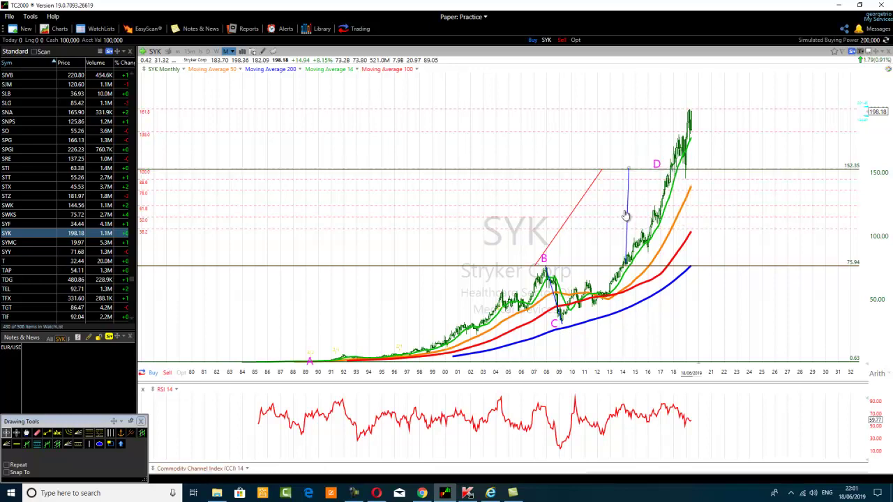
pyautogui.moveTo(625, 215)
pyautogui.mouseDown()
pyautogui.moveTo(536, 283)
pyautogui.moveTo(543, 318)
pyautogui.moveTo(544, 298)
pyautogui.moveTo(631, 237)
pyautogui.moveTo(642, 219)
pyautogui.mouseUp()
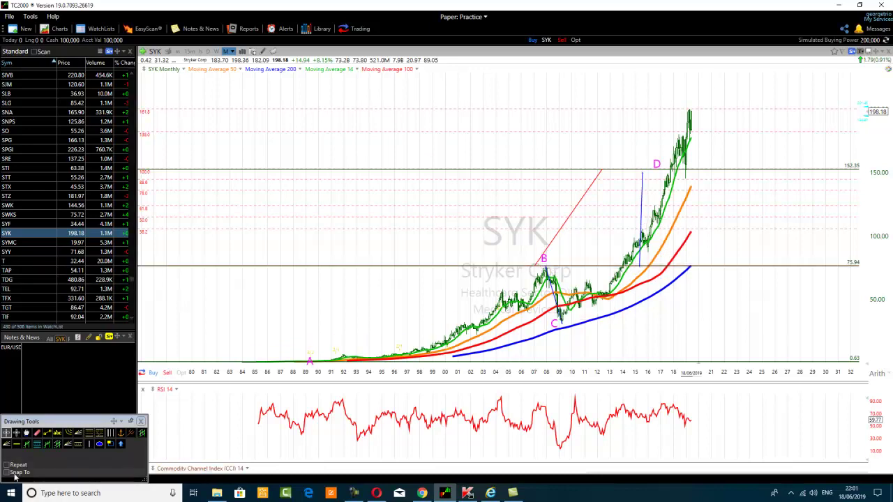
# Draw a rising trend line from the late-2011 low to 2024, plus short lines along the late-2015 and late-2016 pullbacks
pyautogui.click(47, 433)
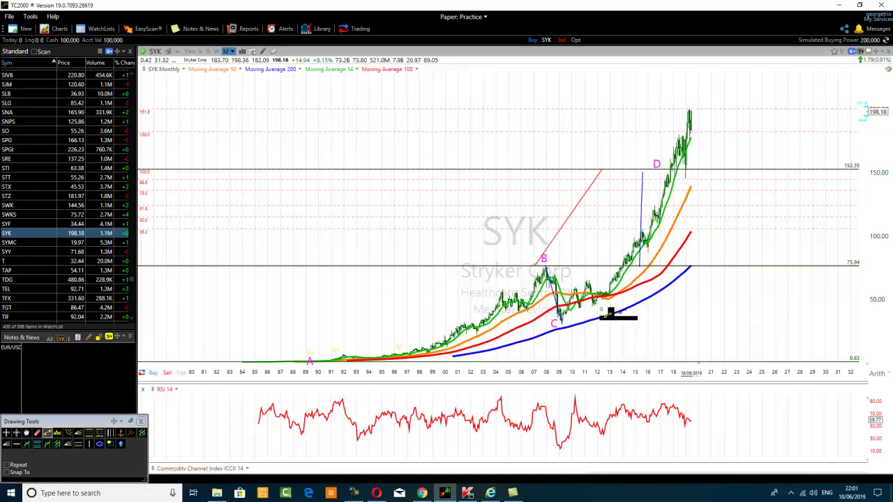
pyautogui.moveTo(593, 307); pyautogui.dragTo(750, 144)
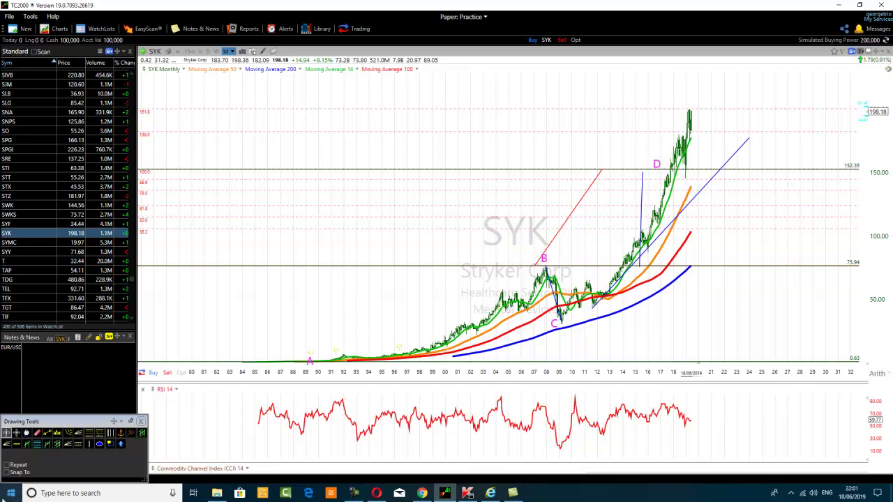
pyautogui.click(47, 433)
pyautogui.moveTo(645, 236); pyautogui.dragTo(650, 253)
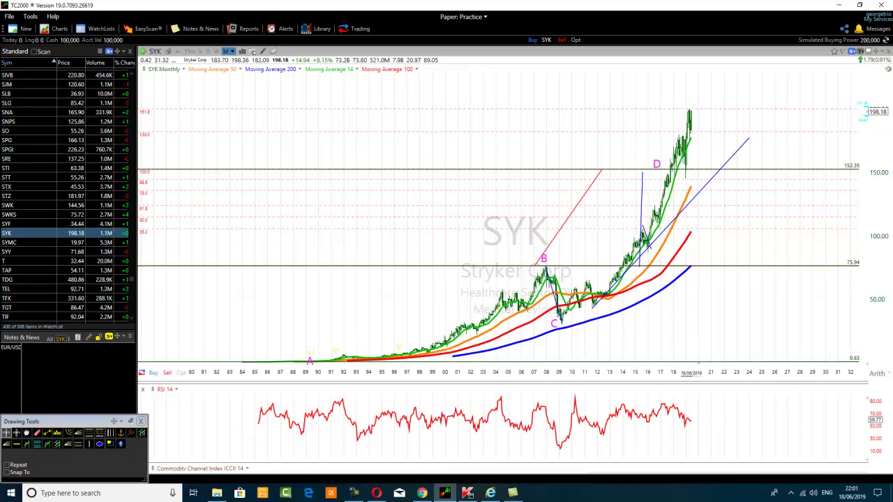
pyautogui.click(47, 433)
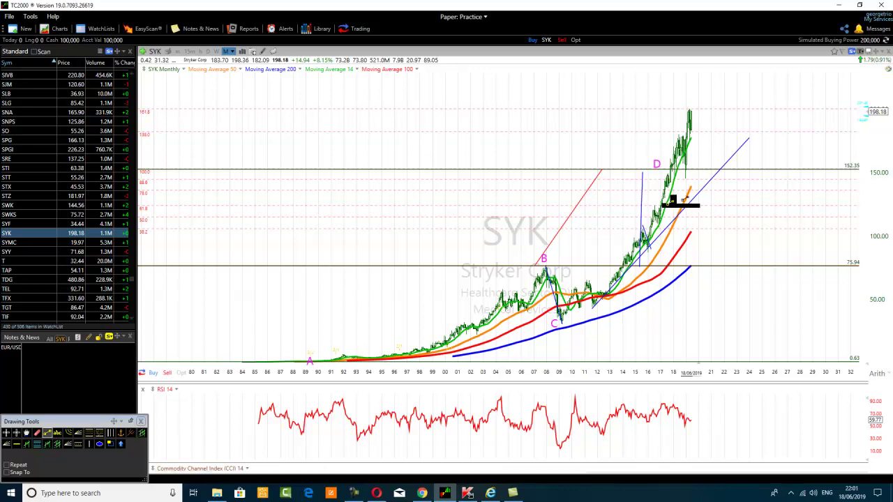
pyautogui.press('Escape')
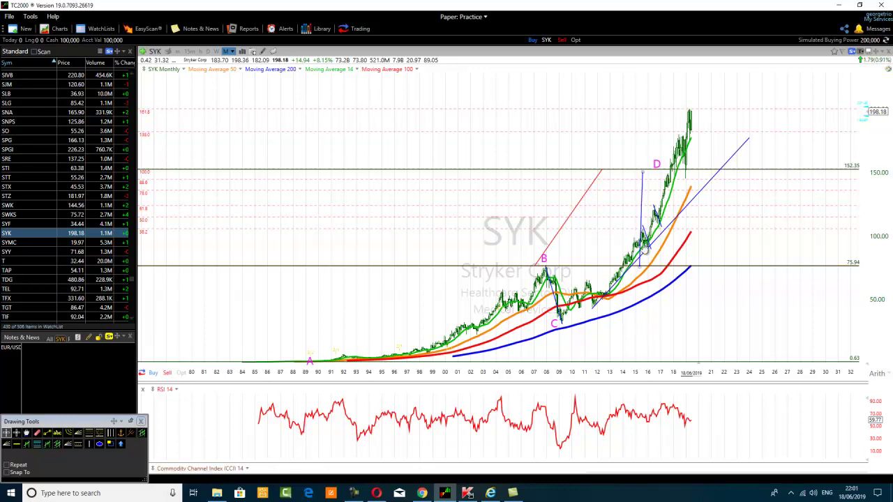
# Mark the tops of the late-2015 and late-2016 pullbacks with small green ellipses
pyautogui.scroll(3, 462, 300)
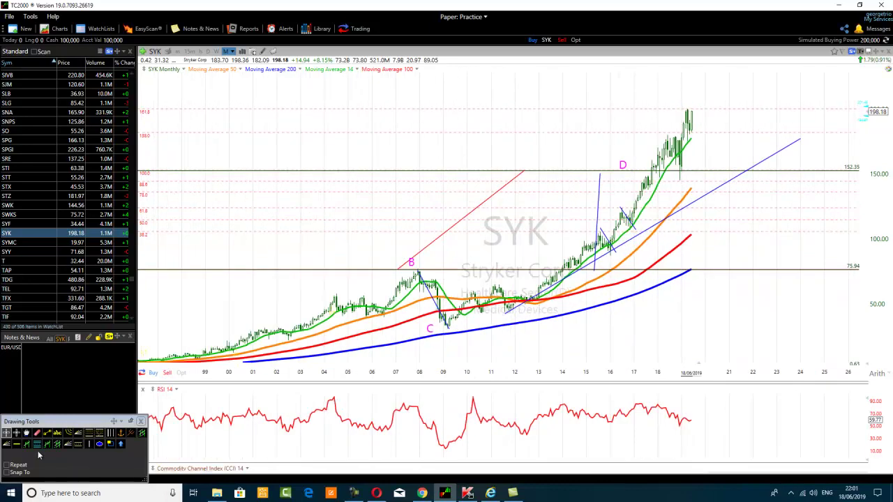
pyautogui.click(99, 443)
pyautogui.moveTo(607, 234); pyautogui.dragTo(596, 224)
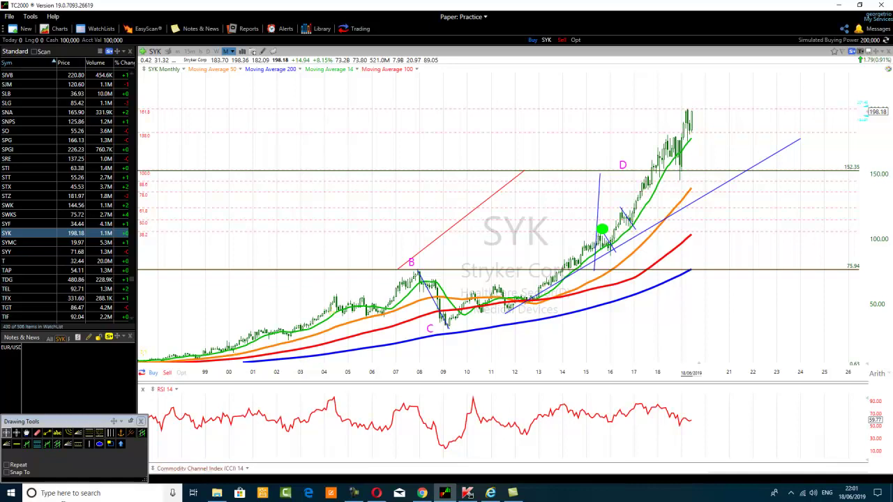
pyautogui.click(99, 443)
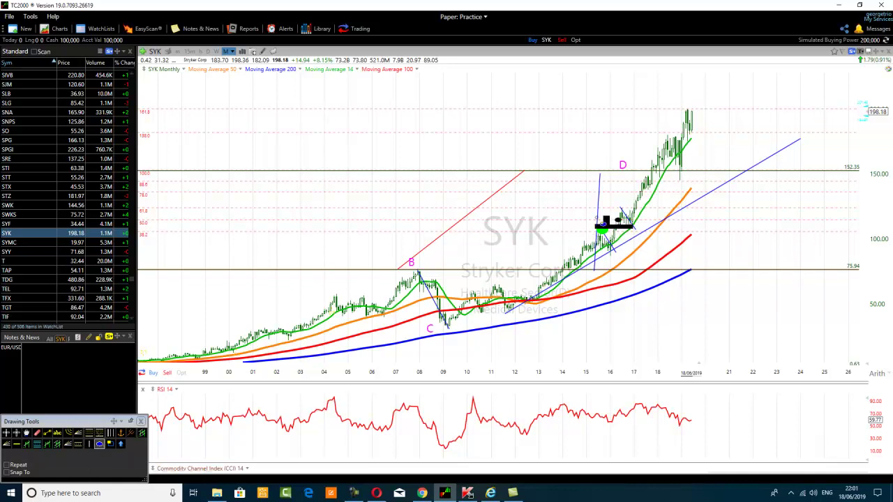
pyautogui.moveTo(624, 211); pyautogui.dragTo(613, 198)
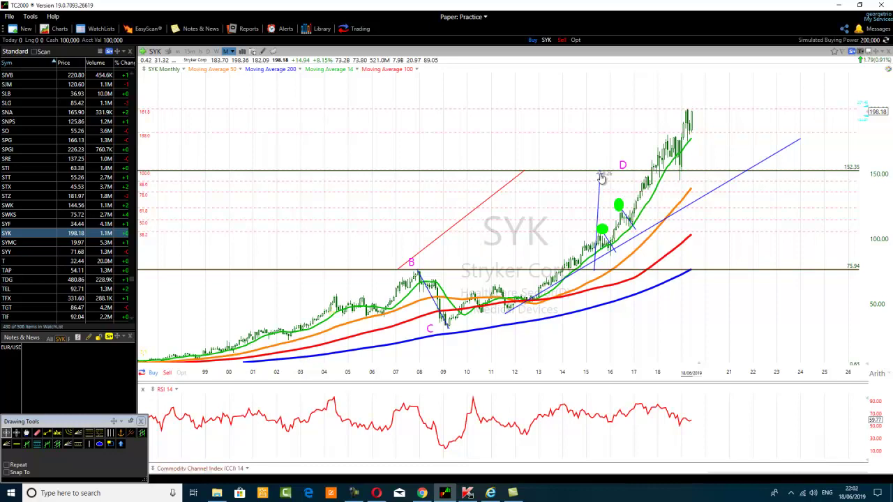
# Straighten the long measuring line so its top meets the 152.35 level, and draw a horizontal line at its midpoint, 114.58
pyautogui.moveTo(591, 178); pyautogui.dragTo(595, 170)
pyautogui.click(17, 444)
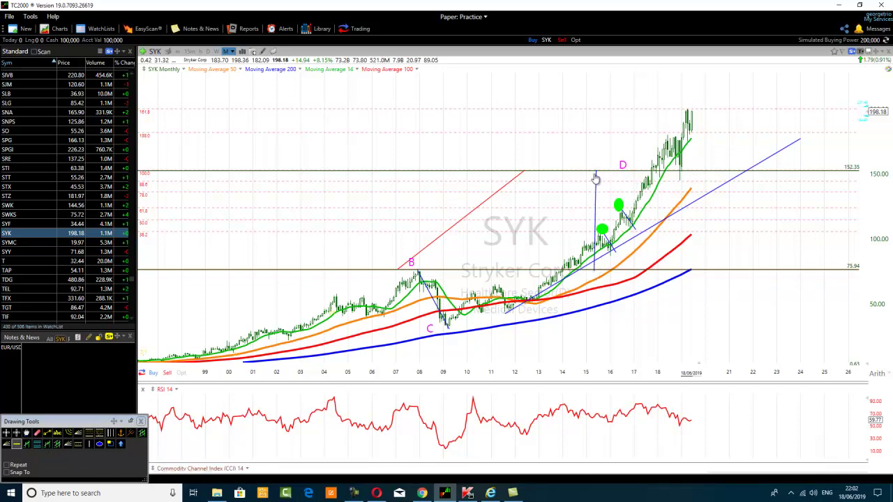
pyautogui.click(577, 220)
pyautogui.moveTo(560, 220); pyautogui.dragTo(560, 218)
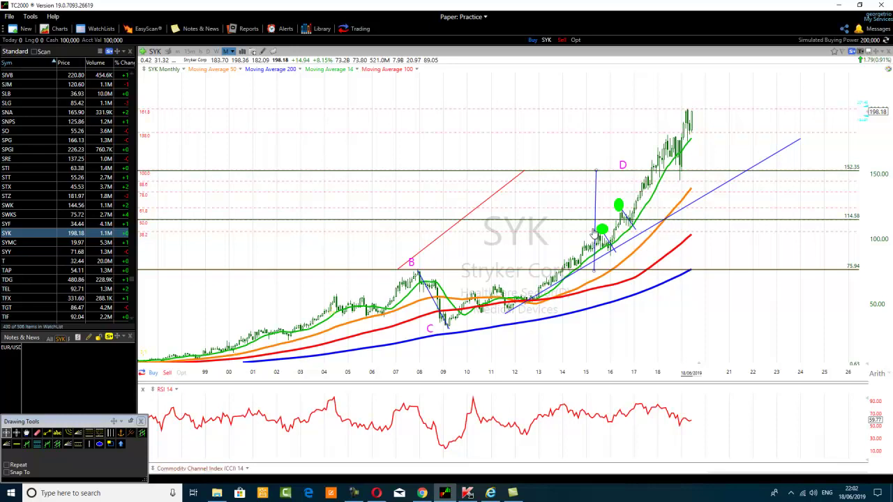
# Stack the long measuring line above 152.35 and mark its midpoint with a half-length vertical line and a horizontal line at 190.24
pyautogui.moveTo(596, 234); pyautogui.dragTo(604, 139)
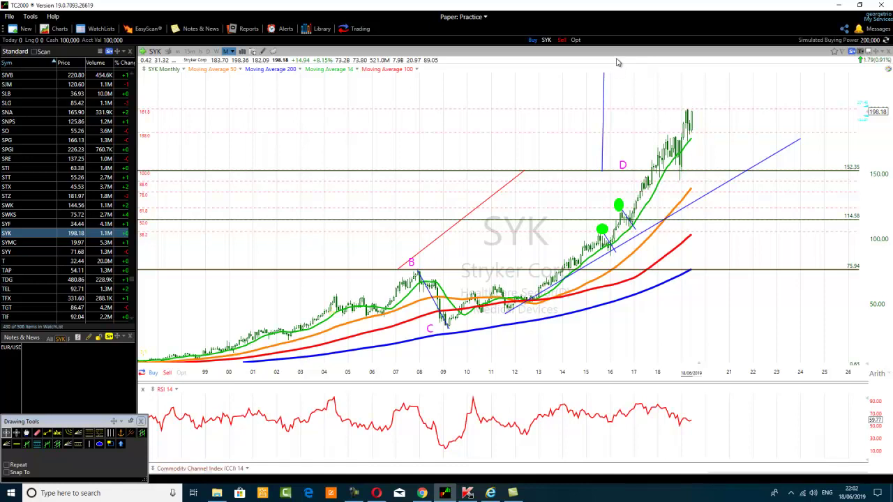
pyautogui.click(46, 434)
pyautogui.moveTo(556, 173); pyautogui.dragTo(555, 217)
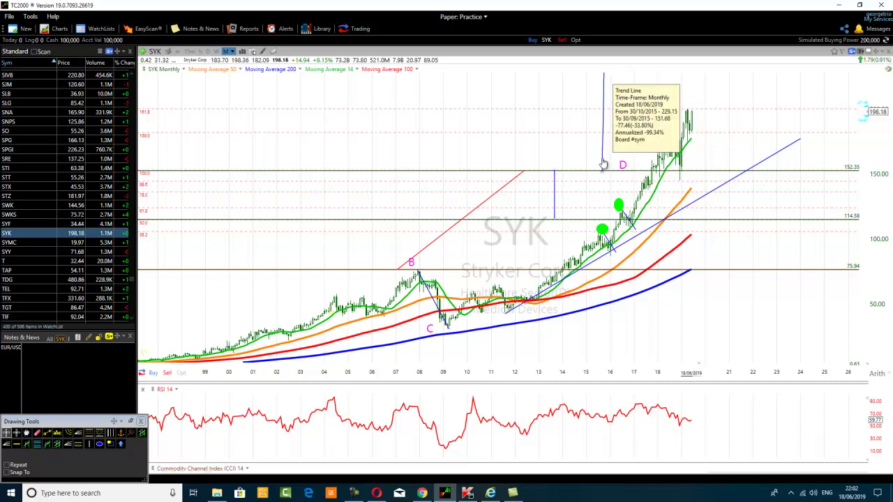
pyautogui.moveTo(554, 208); pyautogui.dragTo(591, 149)
pyautogui.click(16, 444)
pyautogui.click(567, 122)
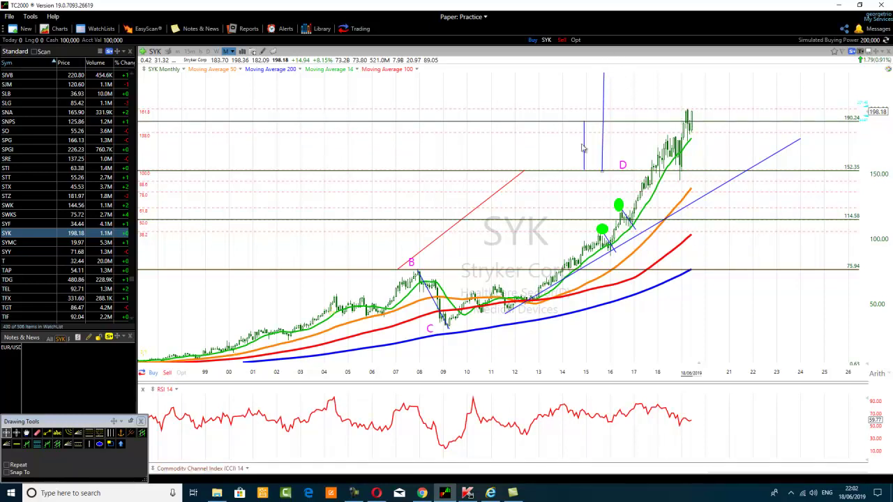
# Move the long measuring line back to span the 75.94 and 152.35 levels at about 2015
pyautogui.scroll(-2, 429, 279)
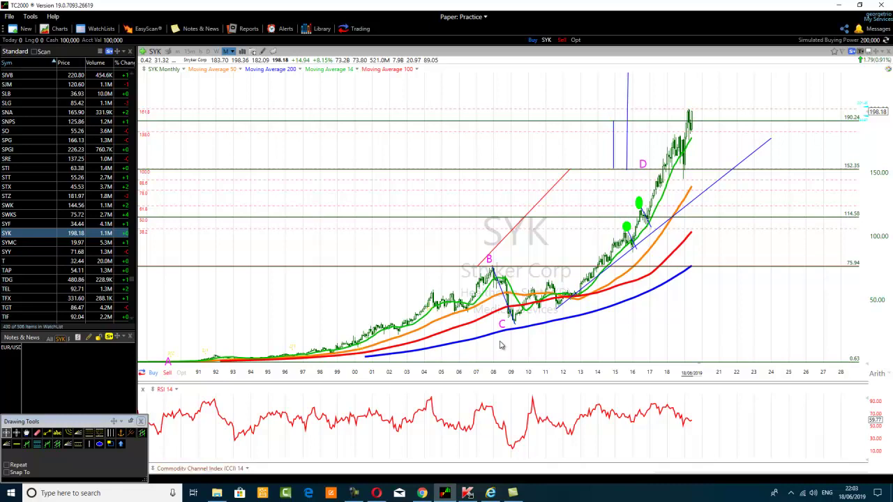
pyautogui.click(494, 266)
pyautogui.moveTo(627, 143); pyautogui.dragTo(557, 175)
pyautogui.moveTo(513, 206); pyautogui.dragTo(620, 215)
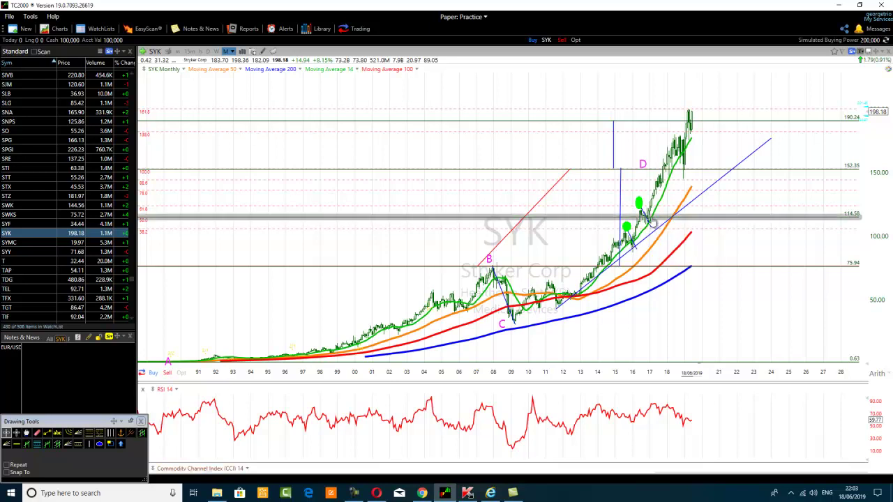
# Place a larger green ellipse over the late-2018 pullback low at the 152.35 level
pyautogui.moveTo(665, 174)
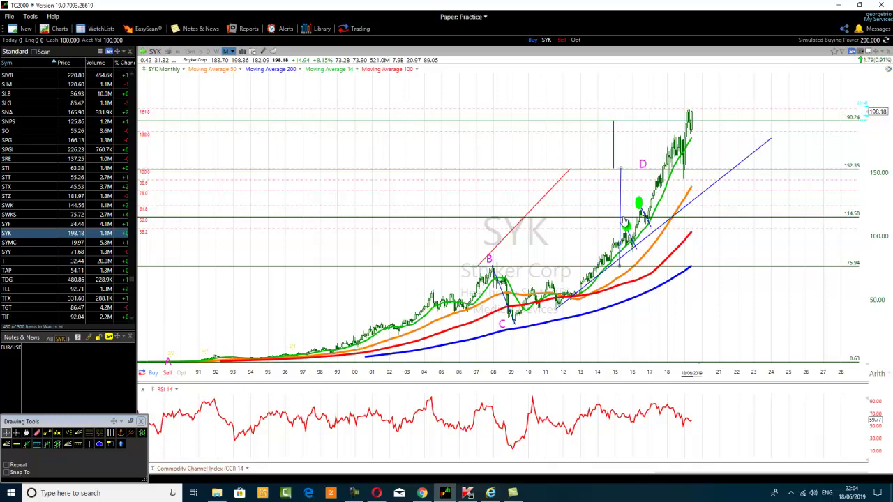
pyautogui.moveTo(623, 221)
pyautogui.scroll(1, 675, 226)
pyautogui.click(99, 444)
pyautogui.moveTo(696, 161); pyautogui.dragTo(678, 178)
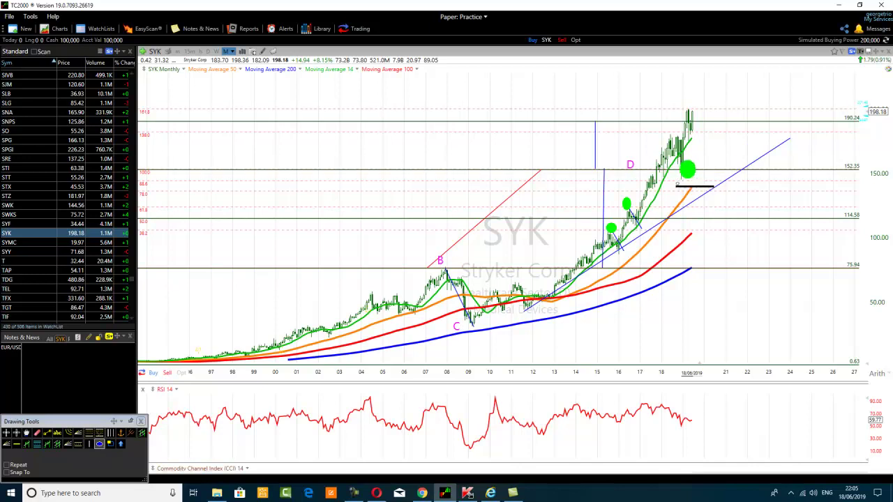
pyautogui.click(684, 173)
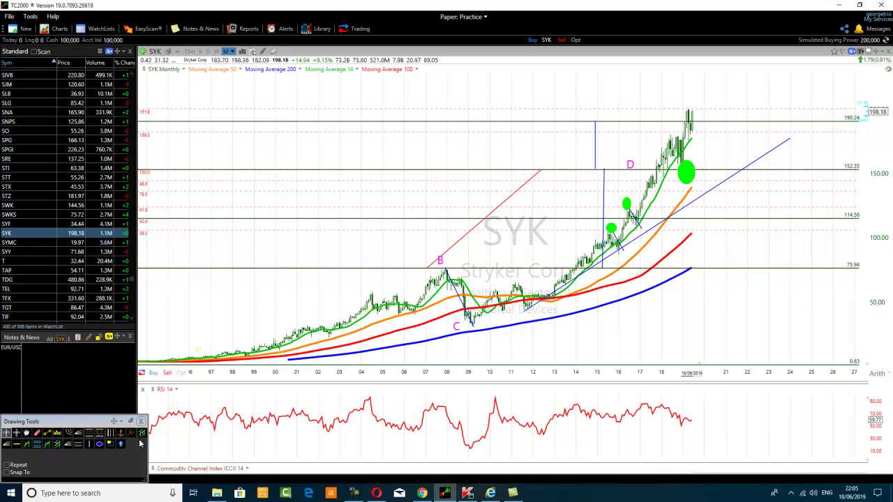
# Draw a short falling trend line along the late-2018 pullback, from about the 190.24 level down to the 152.35 level
pyautogui.click(46, 433)
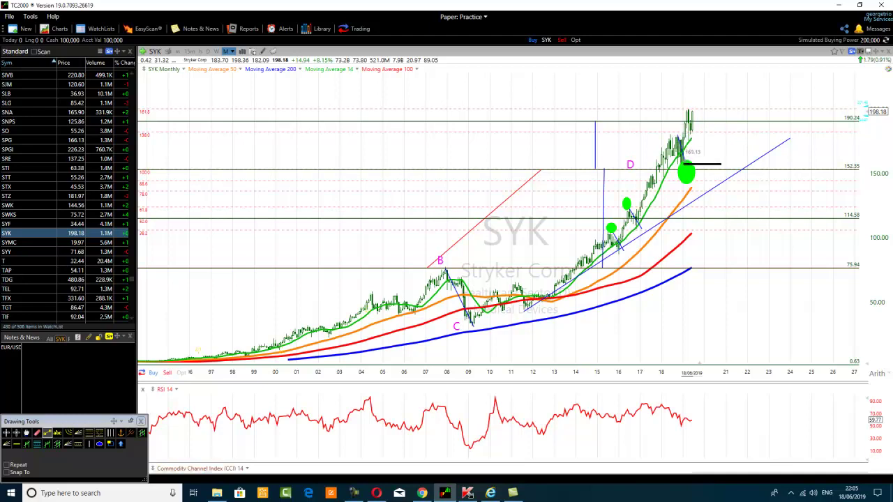
pyautogui.press('Escape')
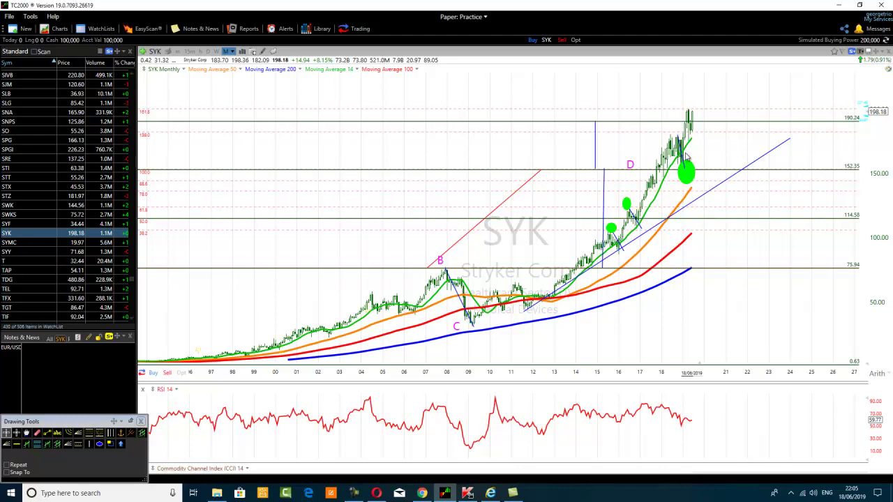
pyautogui.moveTo(685, 160)
pyautogui.scroll(3, 650, 197)
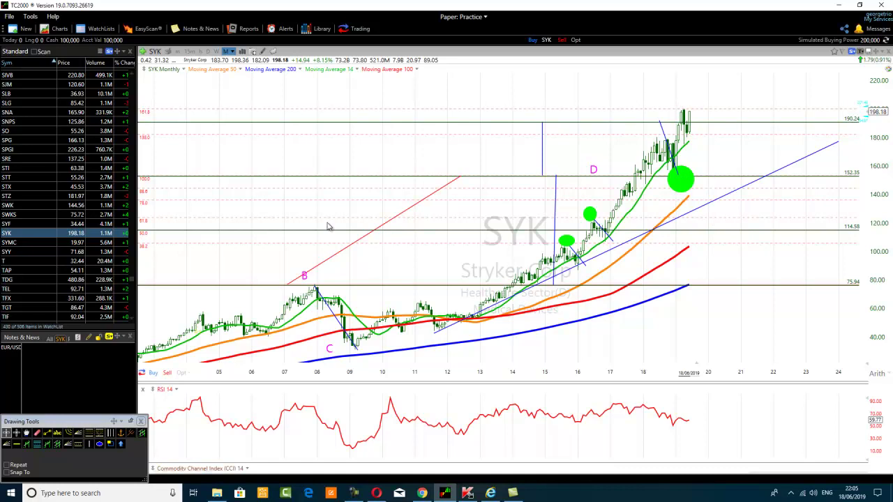
pyautogui.scroll(-3, 248, 382)
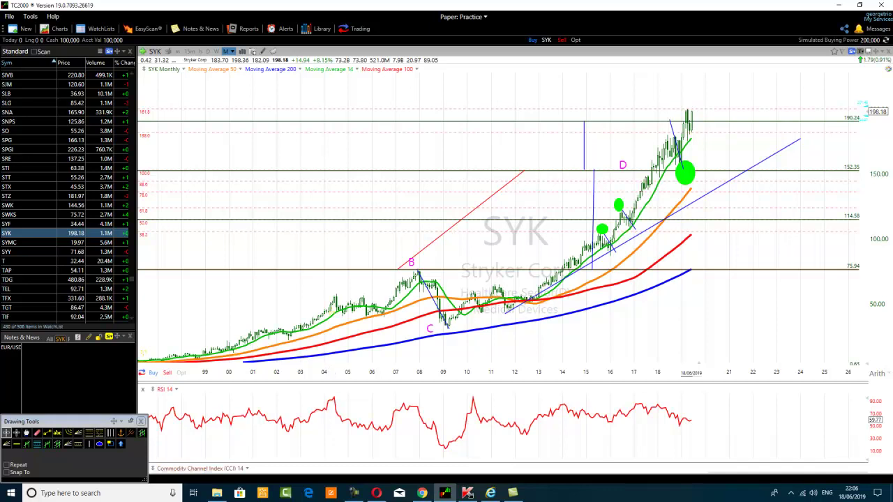
pyautogui.click(353, 493)
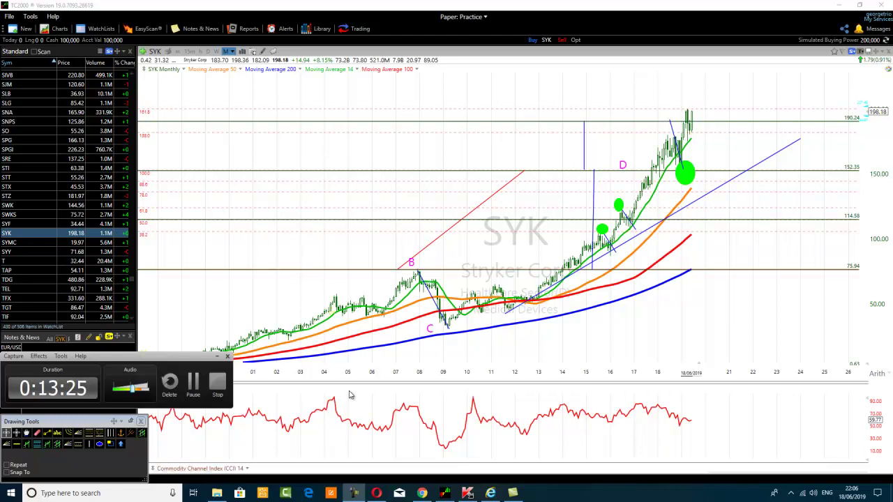